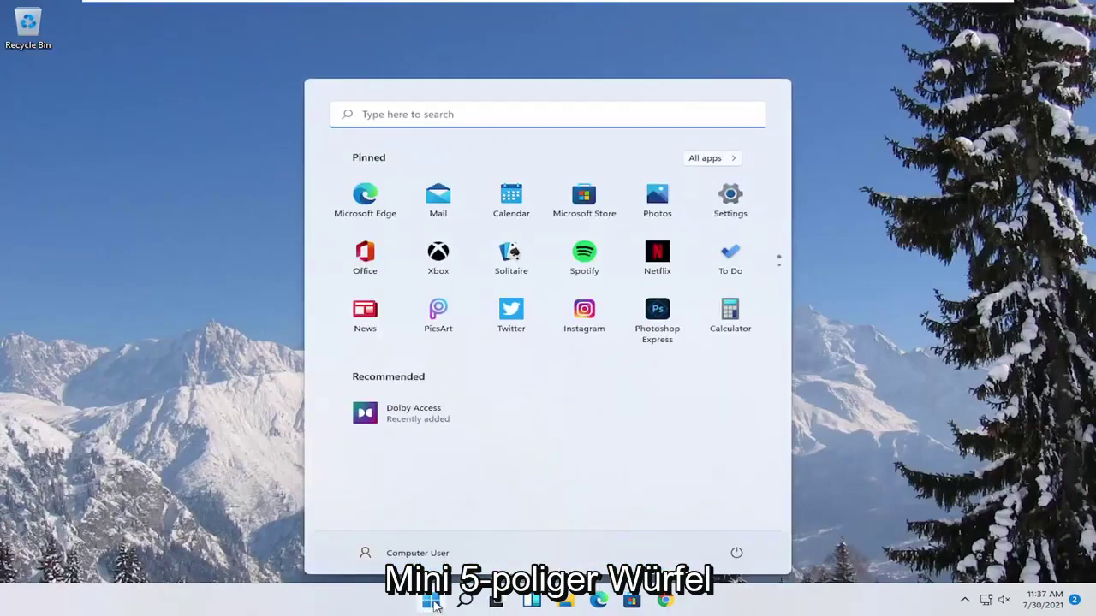
- Launch dxdiag, review the Display tab's device, driver and DirectX details, then close it
text(dxdi)
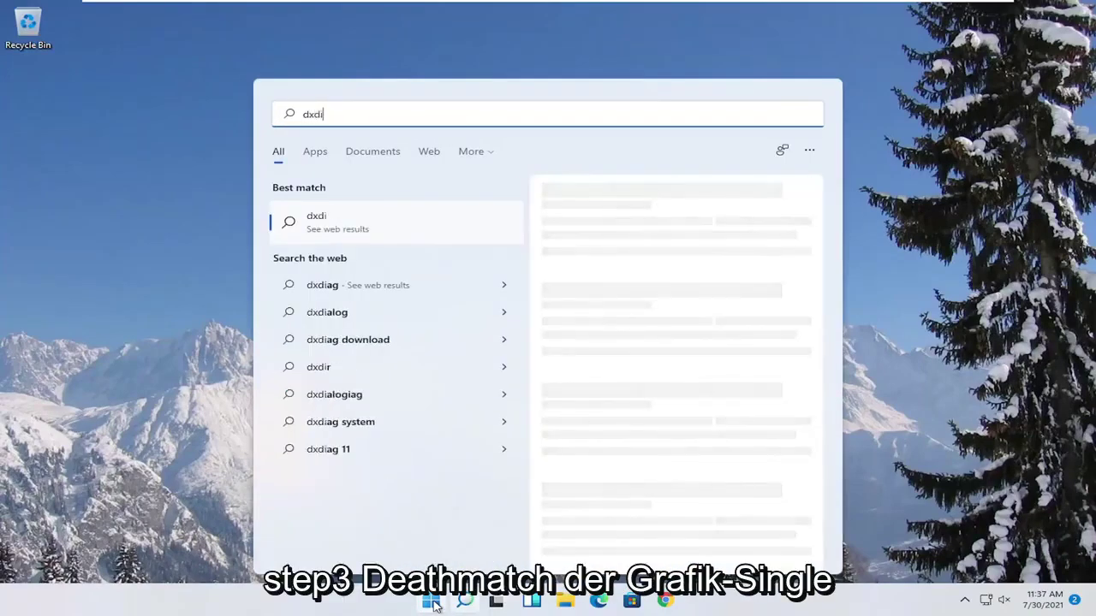
text(ag)
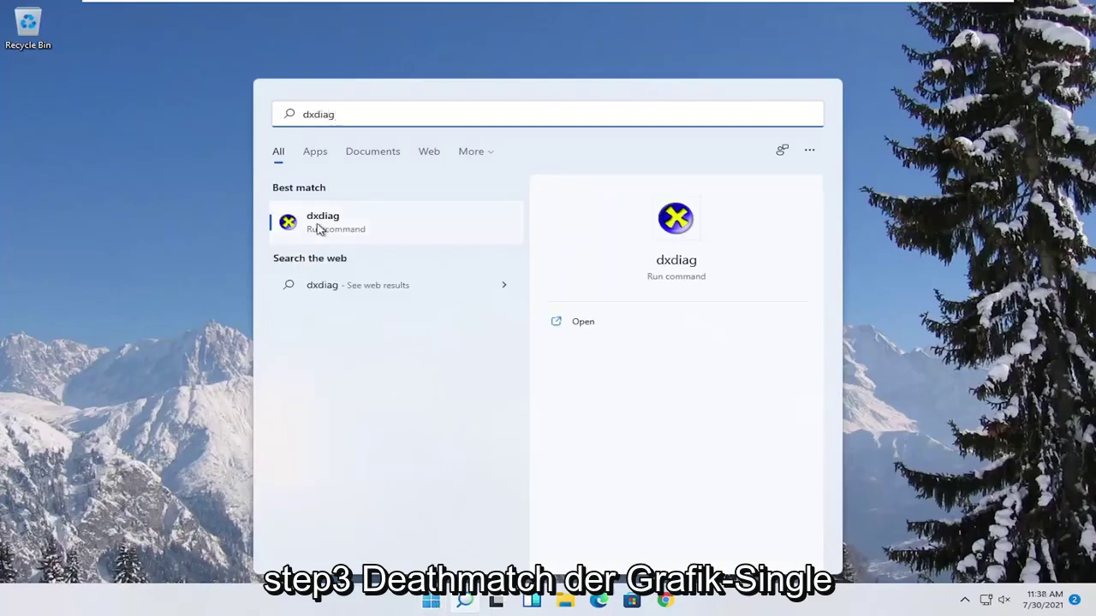
click(317, 224)
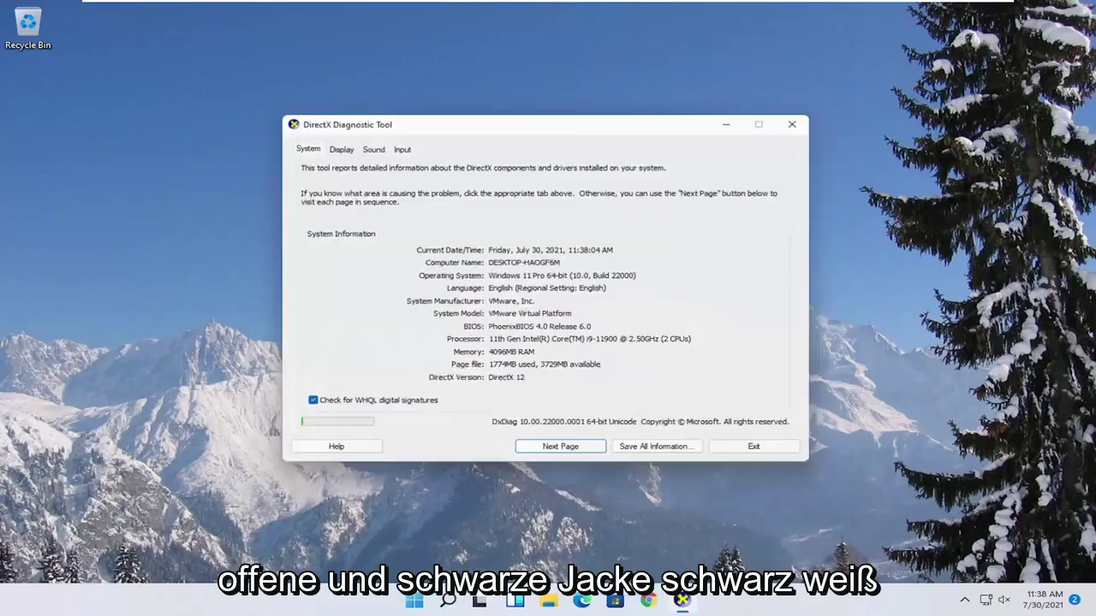
click(335, 146)
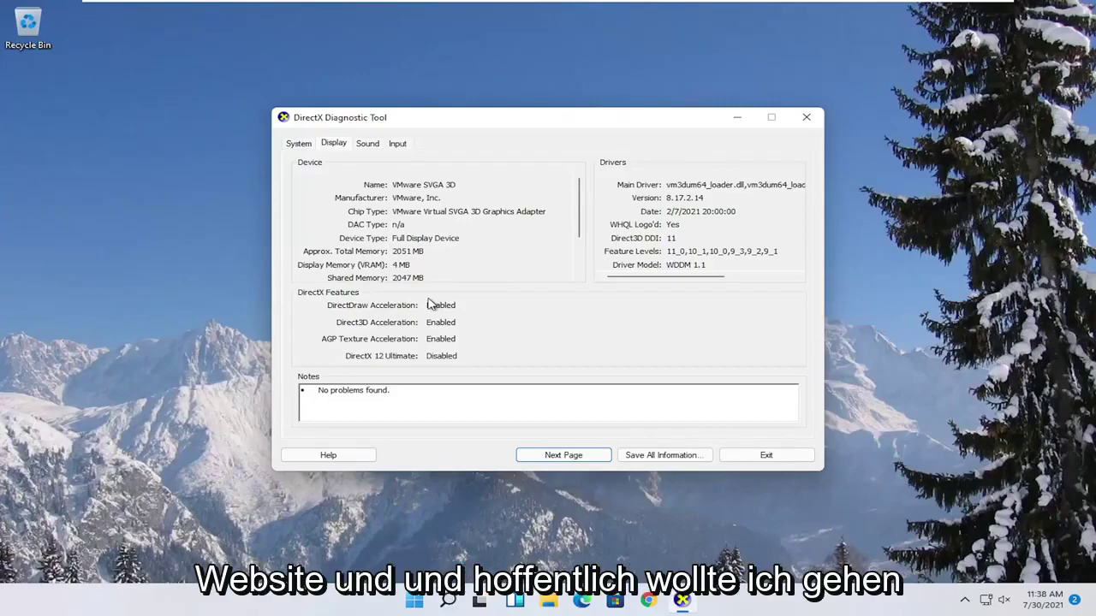
click(806, 117)
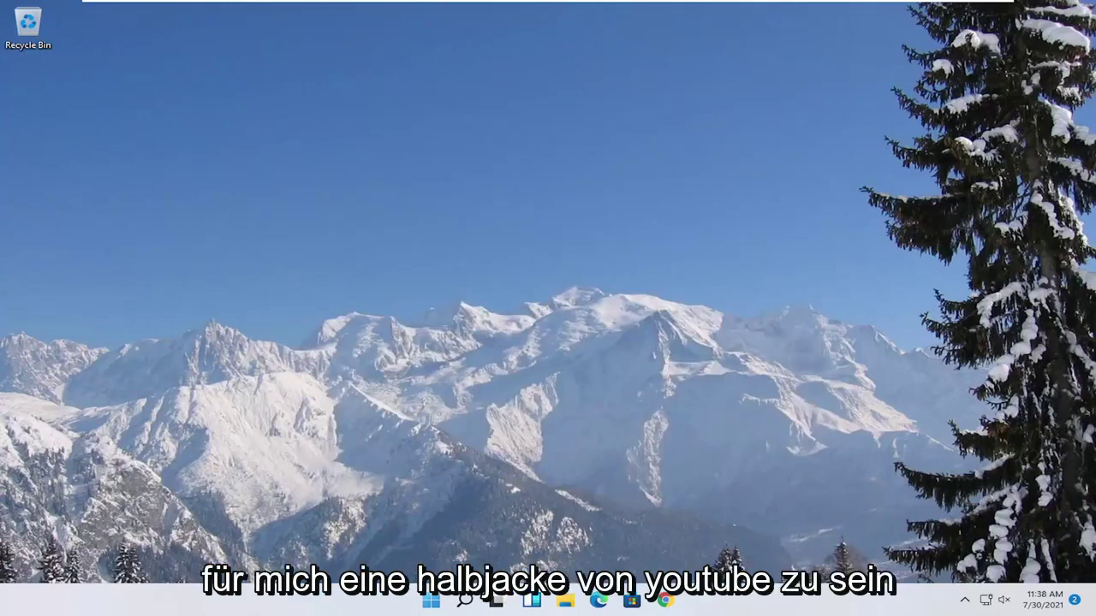
- Set Performance Options visual effects to 'Adjust for best performance' and apply it
click(463, 603)
text(adjust)
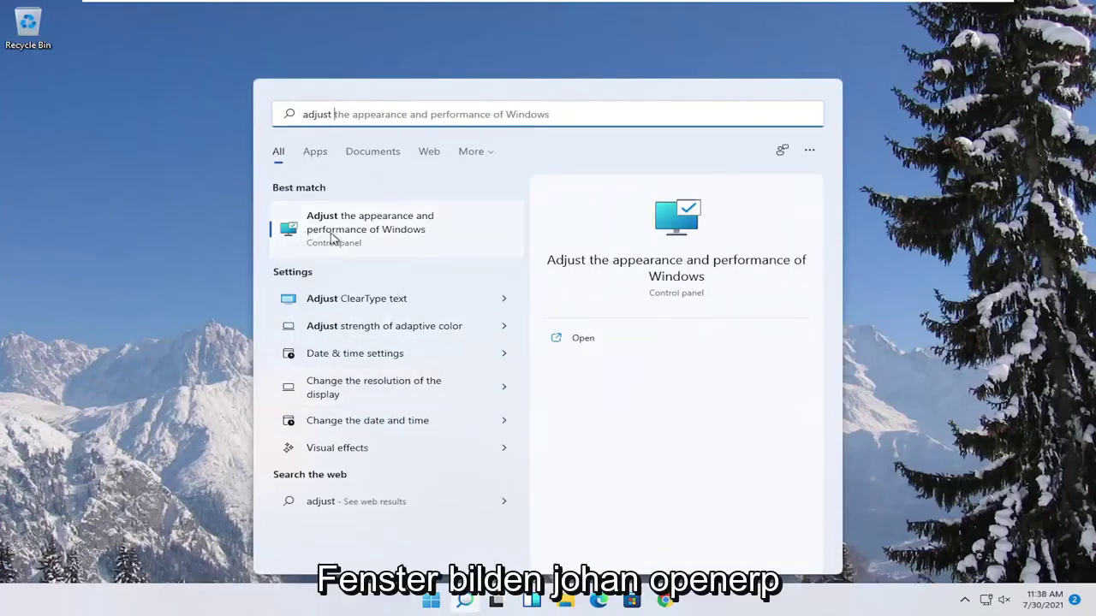
click(371, 235)
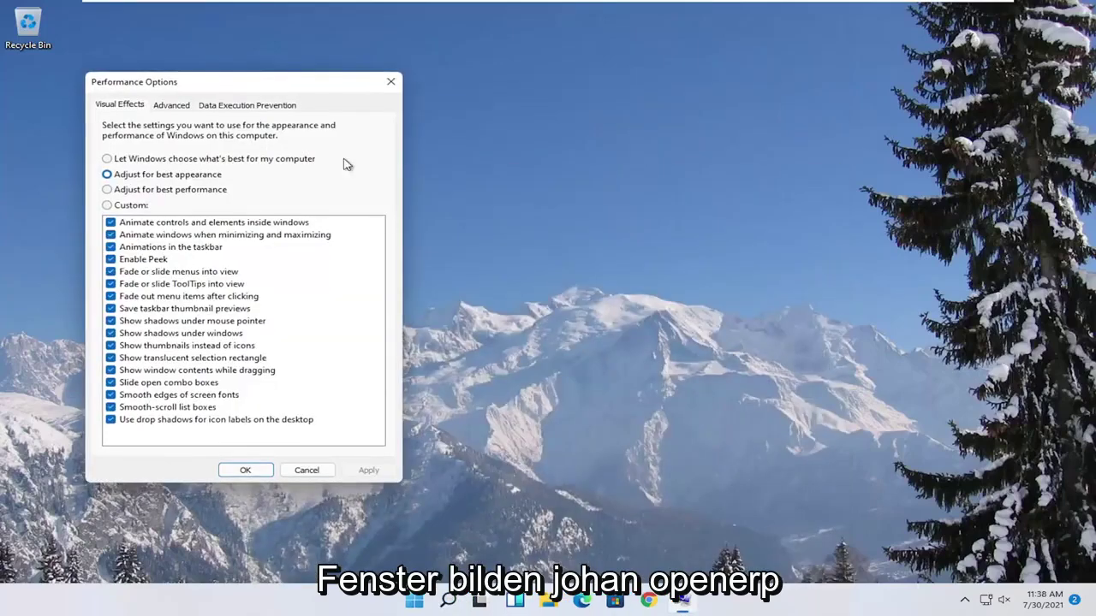
drag(259, 83, 503, 90)
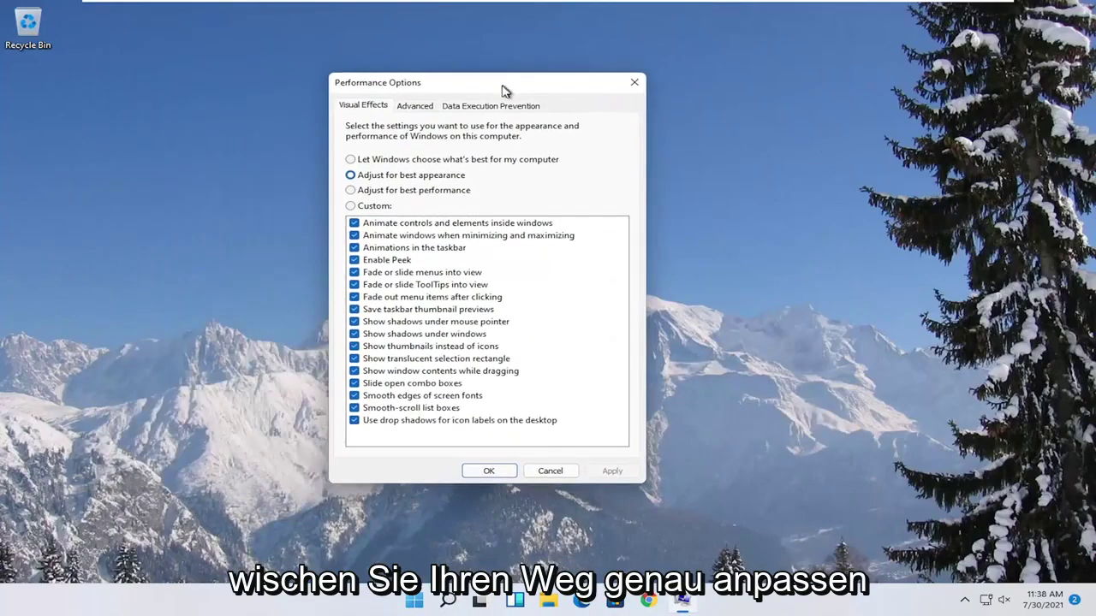
click(382, 190)
click(612, 471)
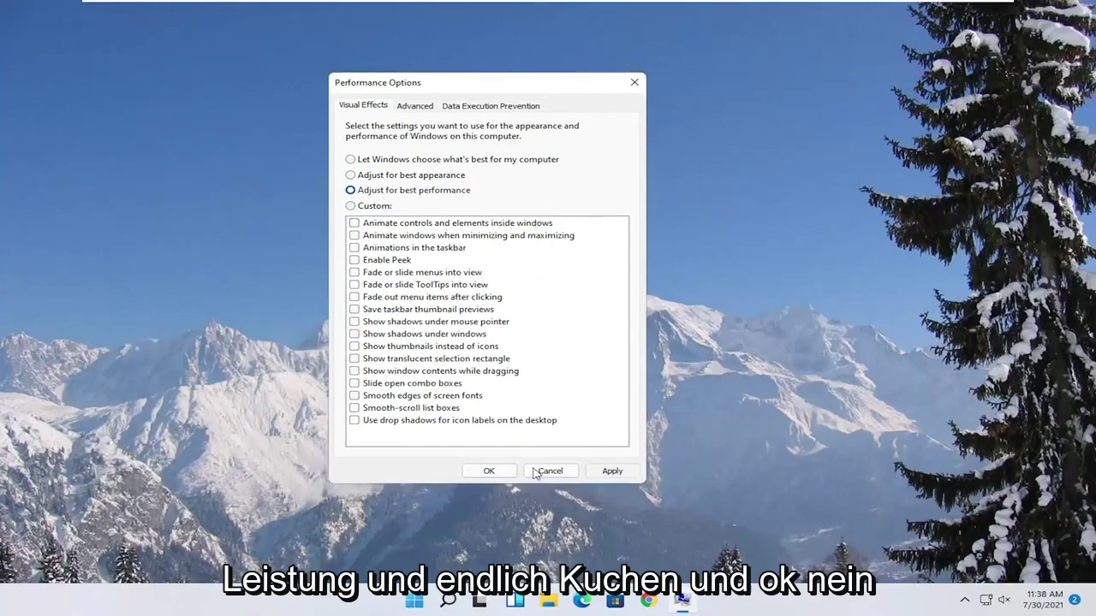
click(489, 471)
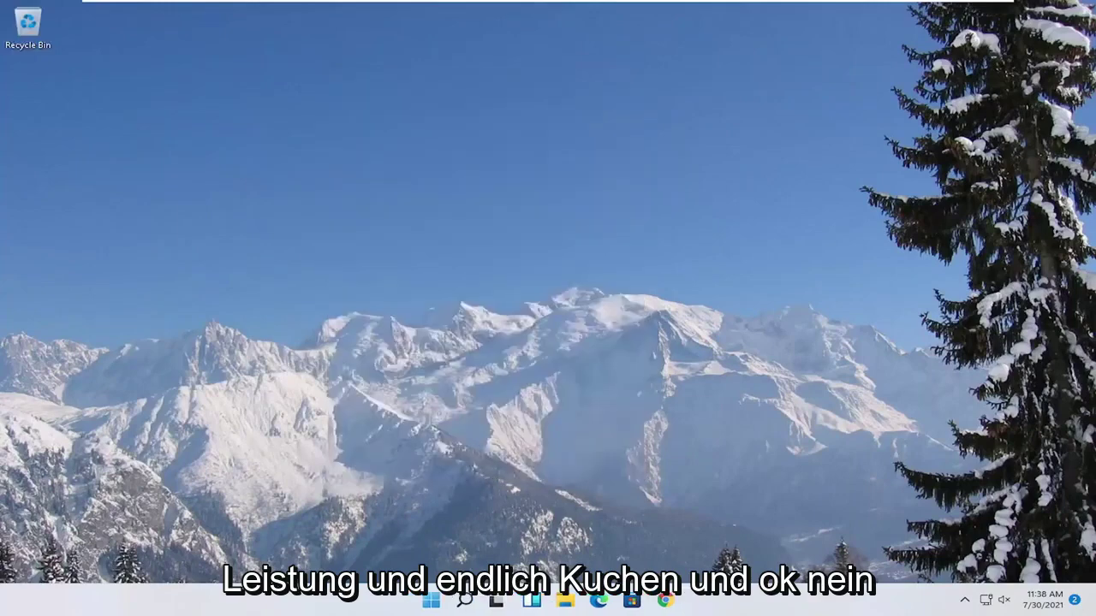
- Find Game Mode settings, leave Game Mode on, and reach the Graphics page
click(465, 600)
text(game mode)
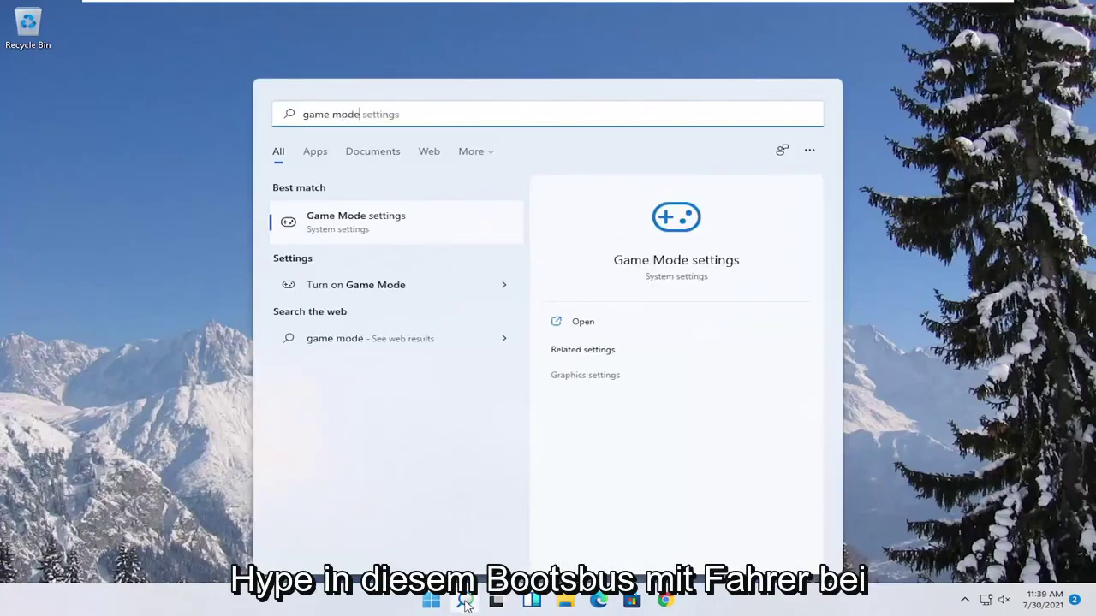
click(343, 223)
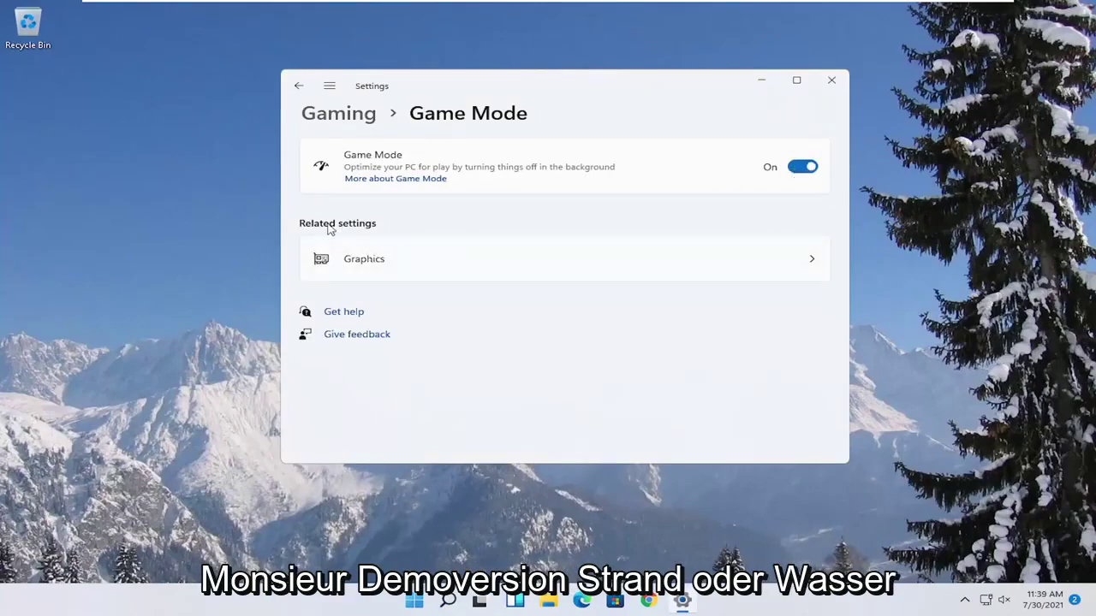
click(377, 274)
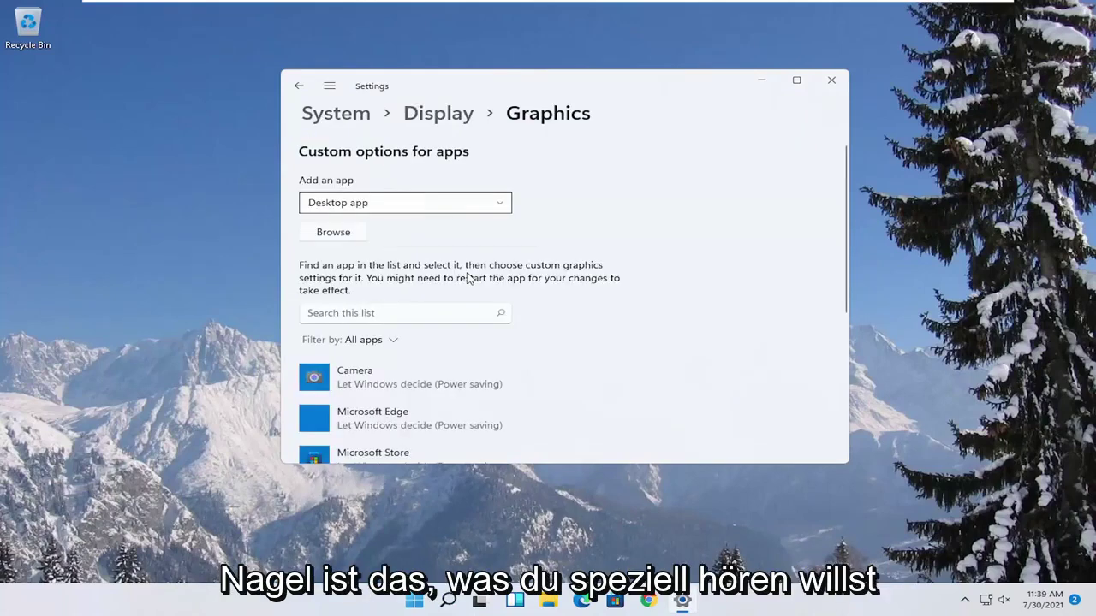
scroll(468, 278, down, 4)
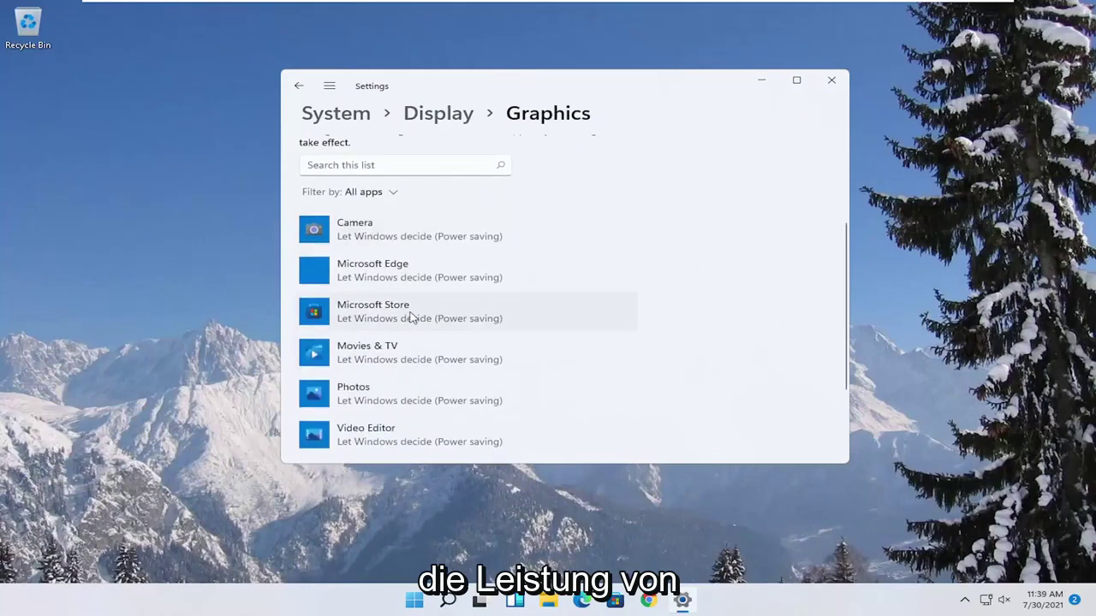
- Save High performance as Microsoft Store's graphics preference, verify it, and close Settings
click(416, 318)
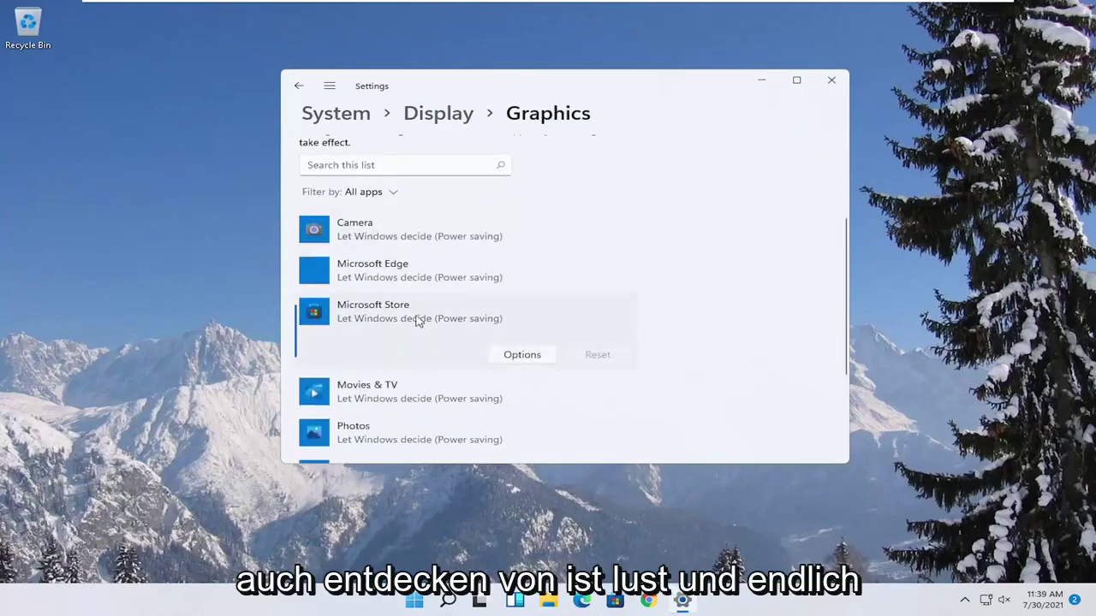
click(524, 356)
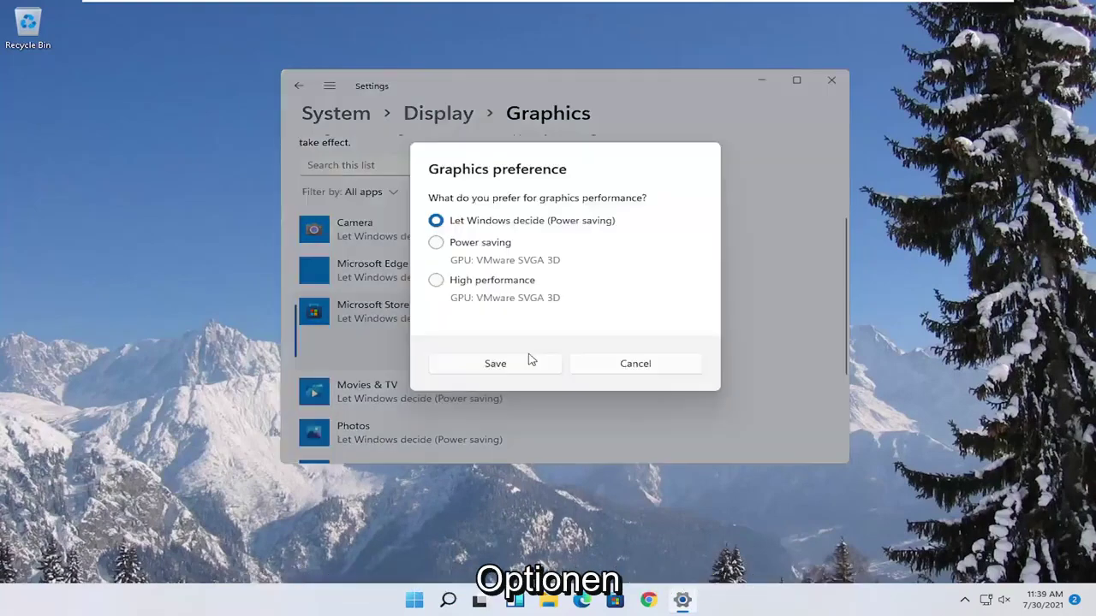
click(443, 288)
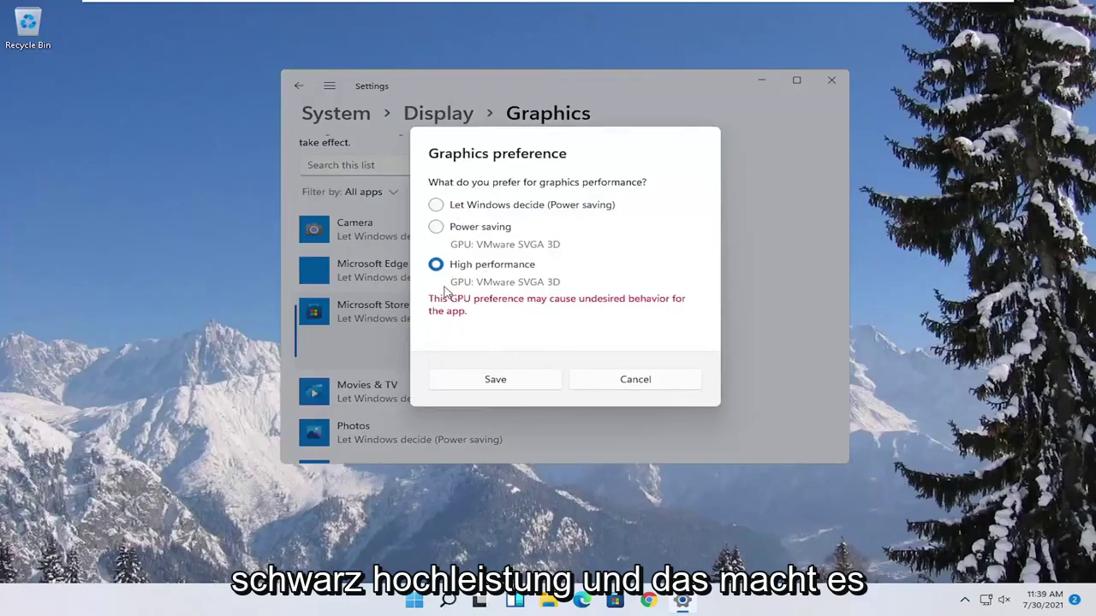
click(495, 381)
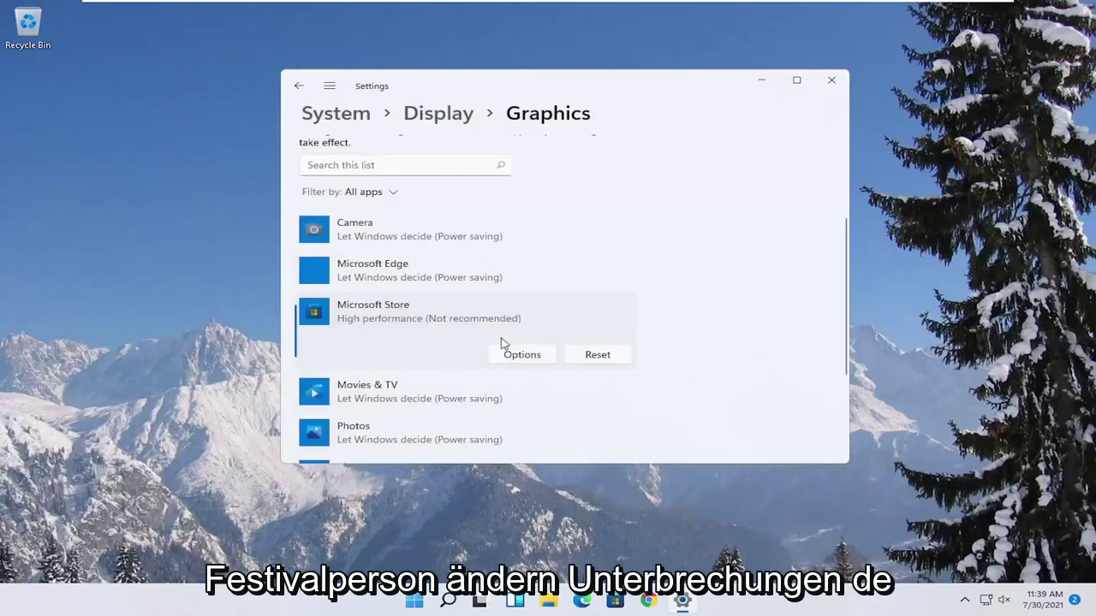
click(513, 357)
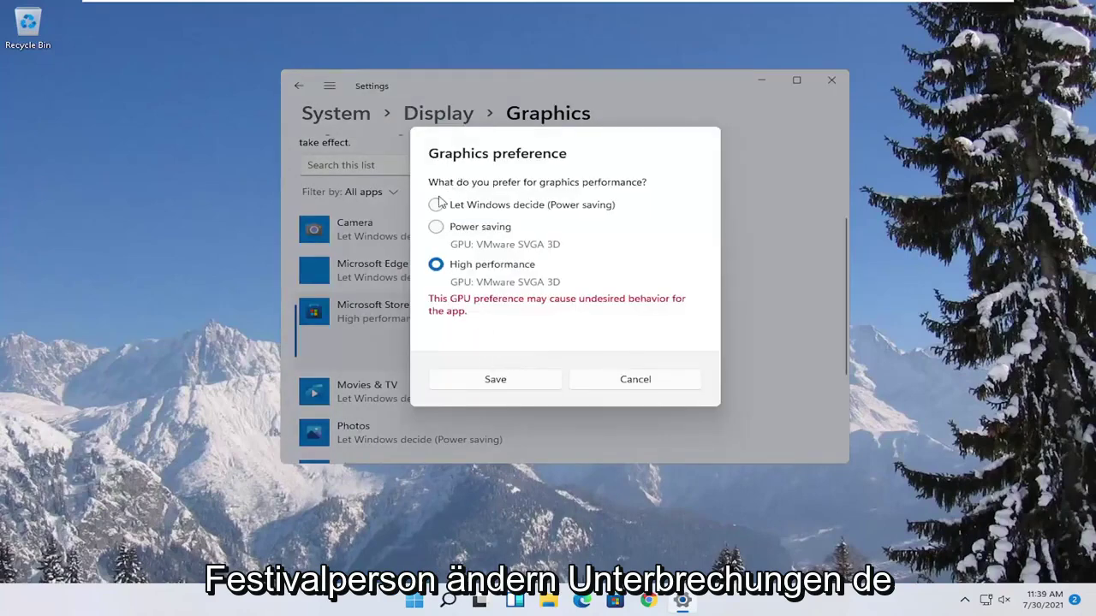
click(647, 379)
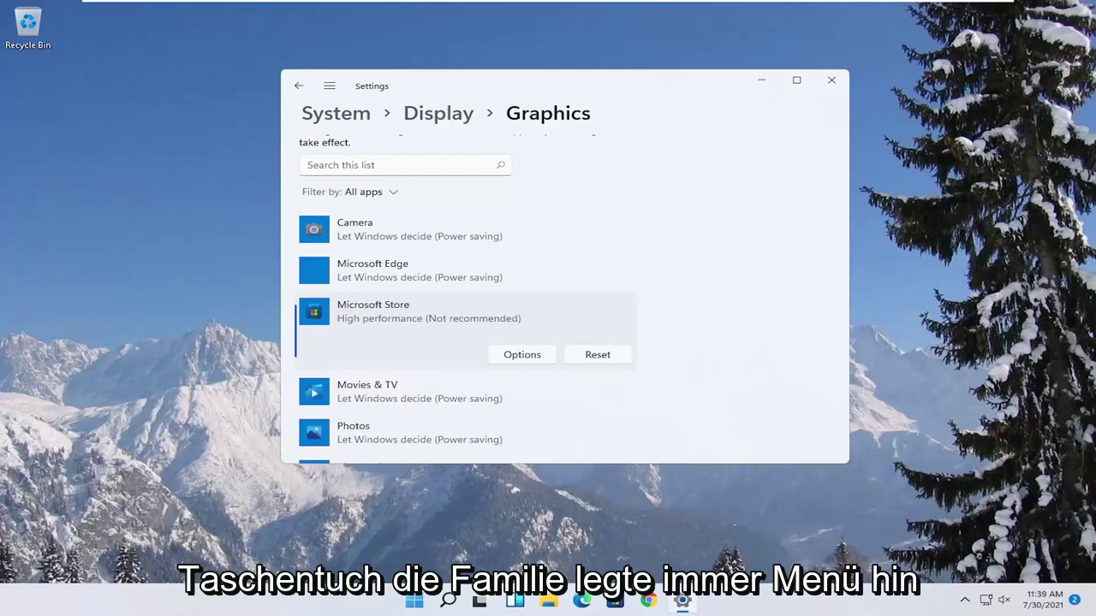
click(831, 81)
mouse_move(496, 601)
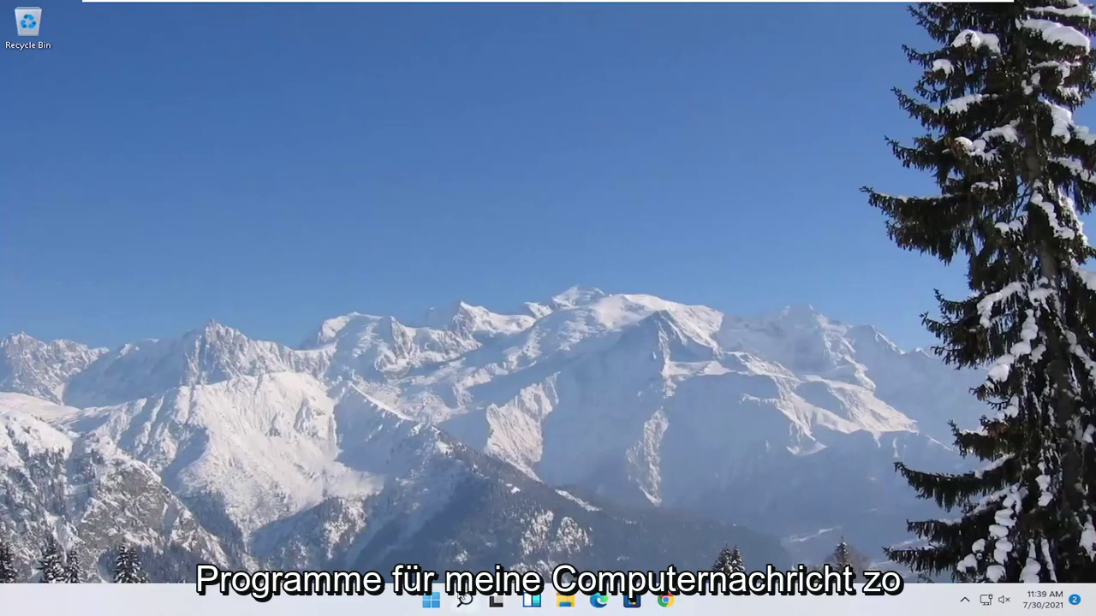
- Review startup apps' status and impact on Task Manager's Startup tab, then close it
right_click(429, 602)
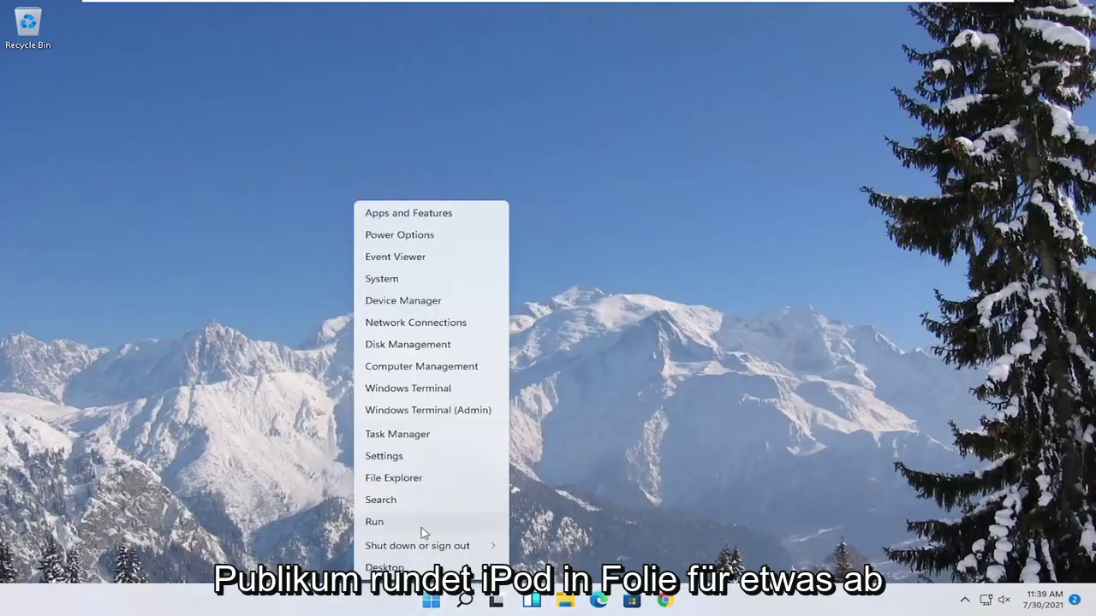
click(396, 437)
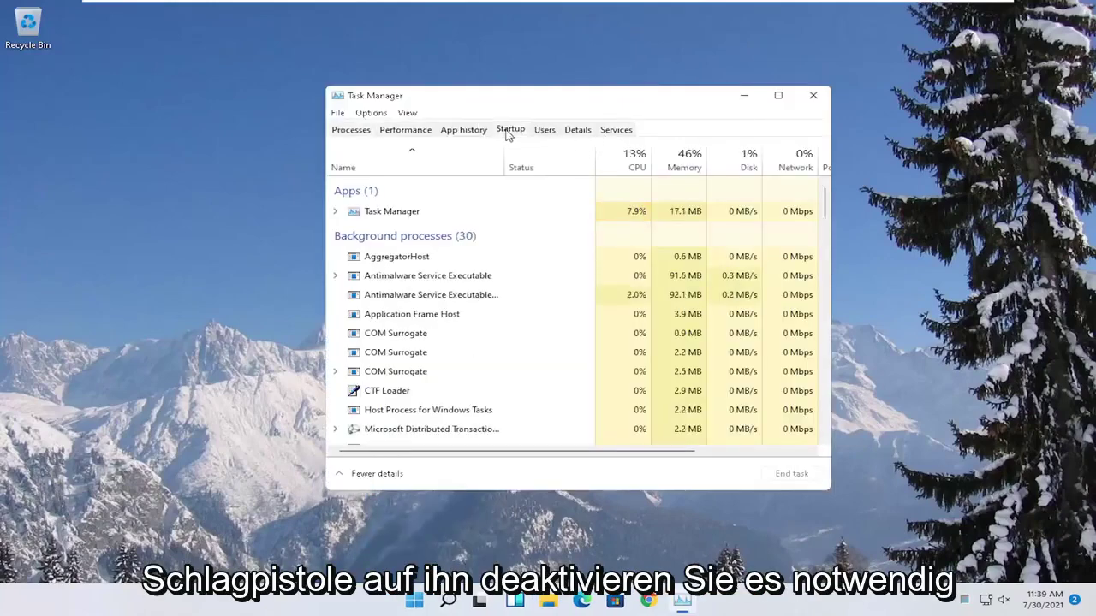
click(510, 131)
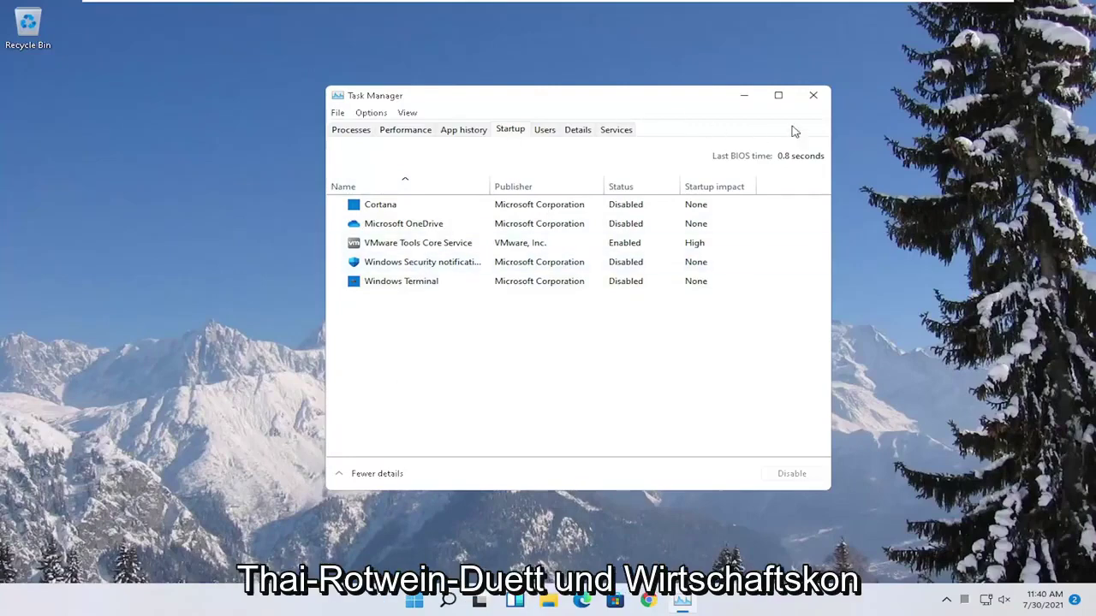
click(814, 95)
- Search 'apps and features' and scroll through the installed apps list in Settings
click(463, 601)
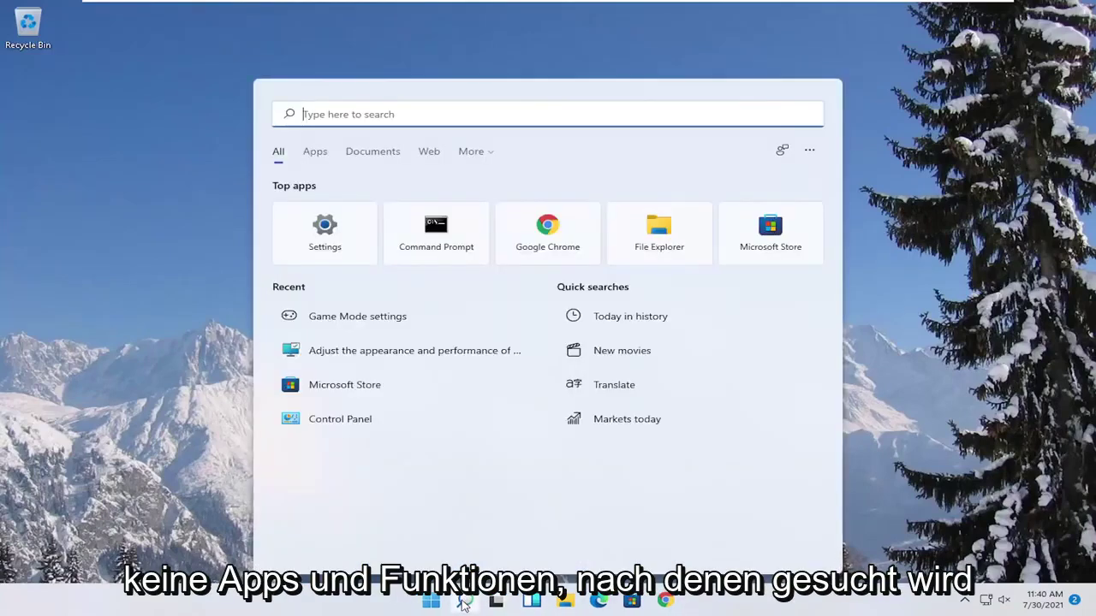
text(apps anmd)
key(BackSpace)
key(BackSpace)
key(BackSpace)
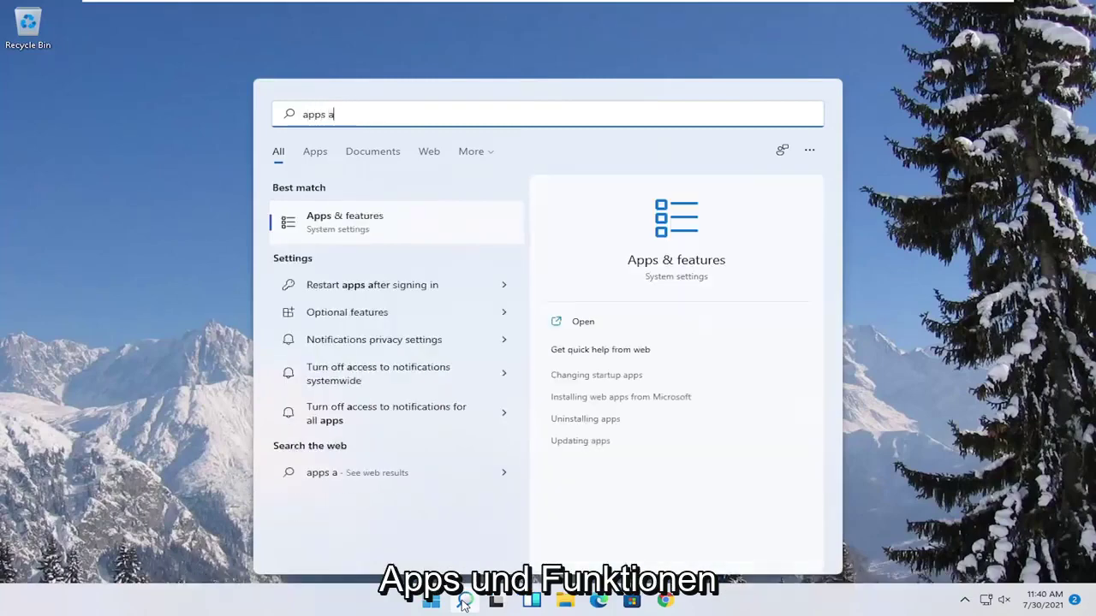
text(nd features)
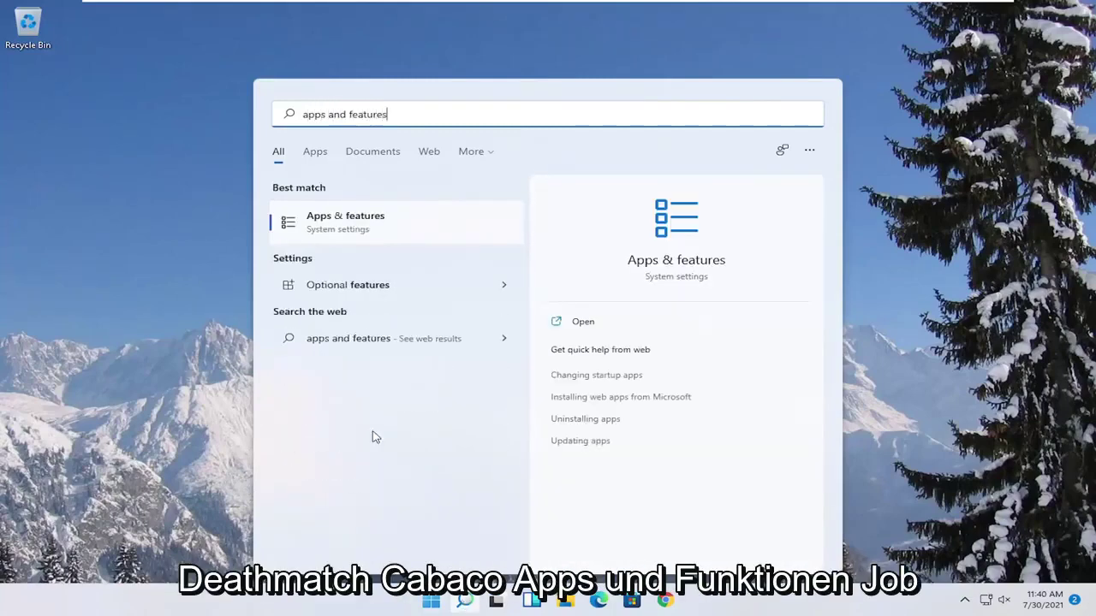
click(369, 219)
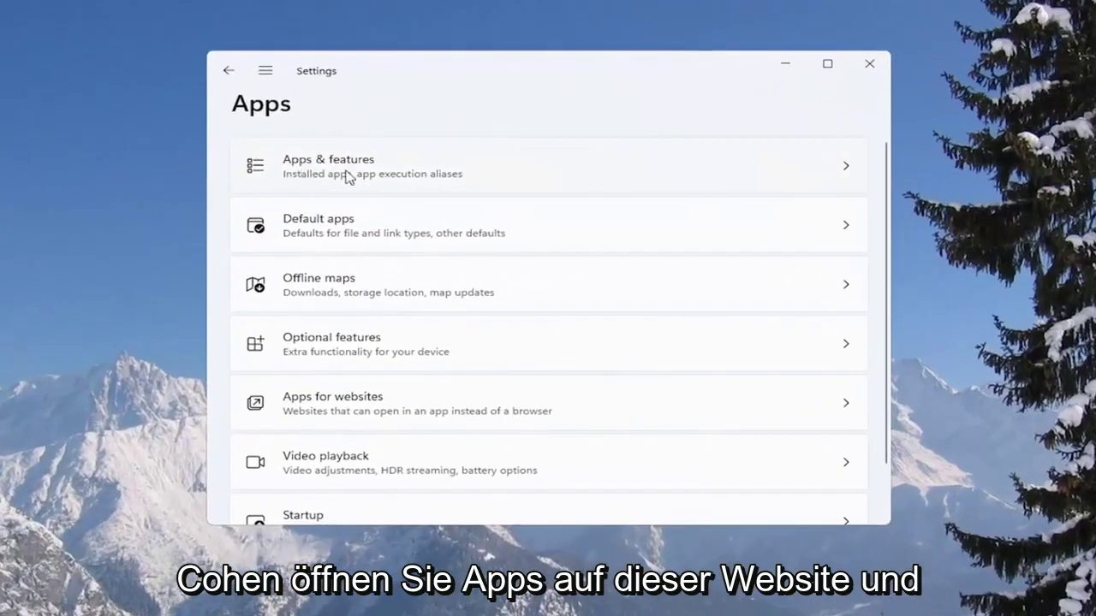
click(379, 171)
scroll(371, 391, down, 3)
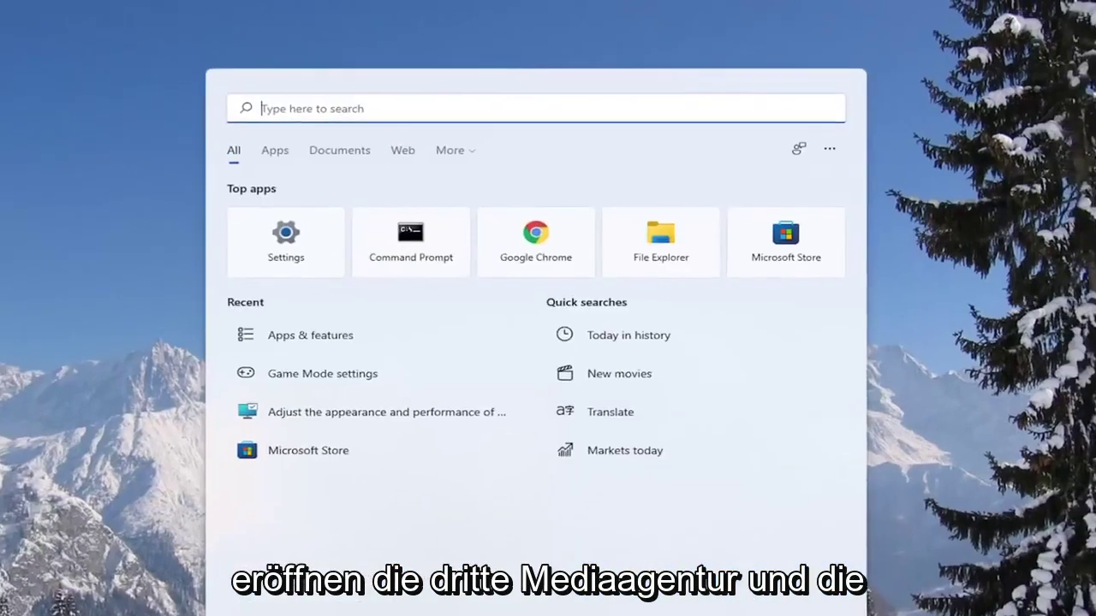
- Launch Command Prompt as administrator and enter sfc /scannow at the prompt
text(cmd)
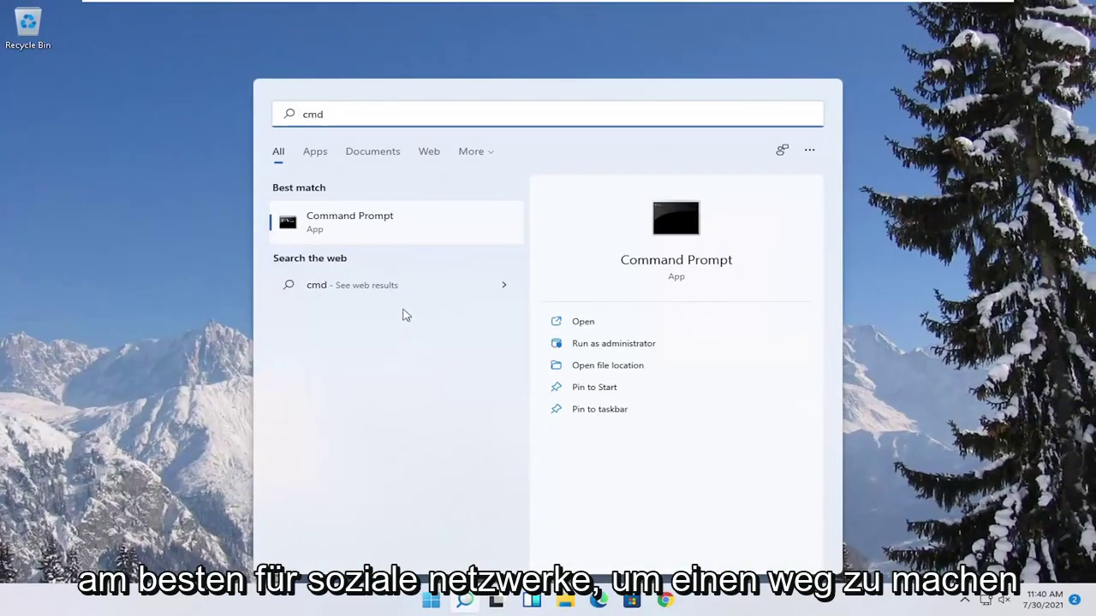
right_click(370, 226)
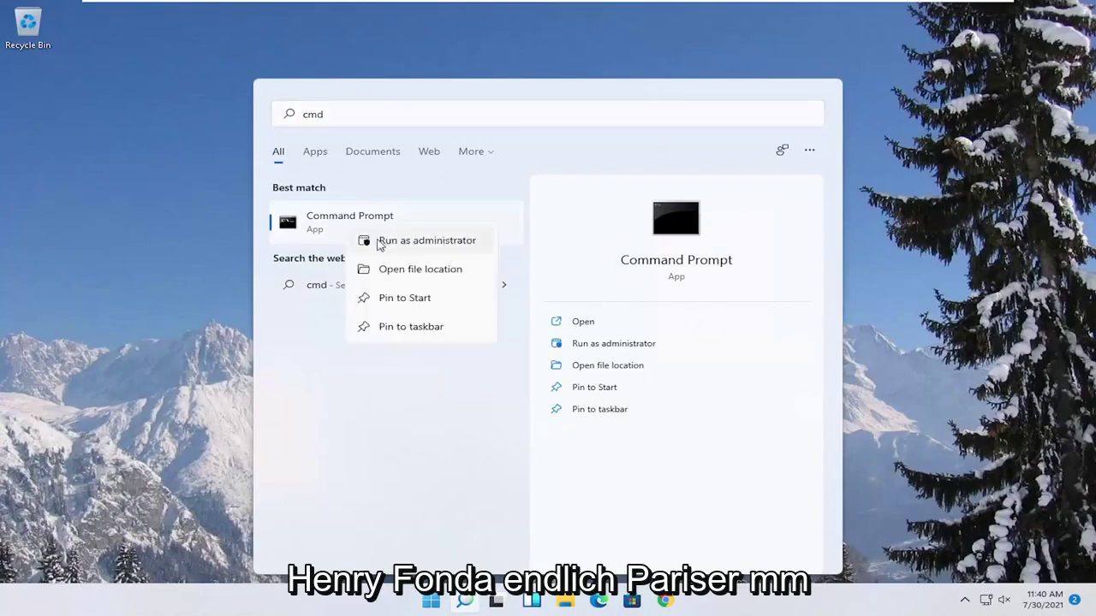
click(428, 245)
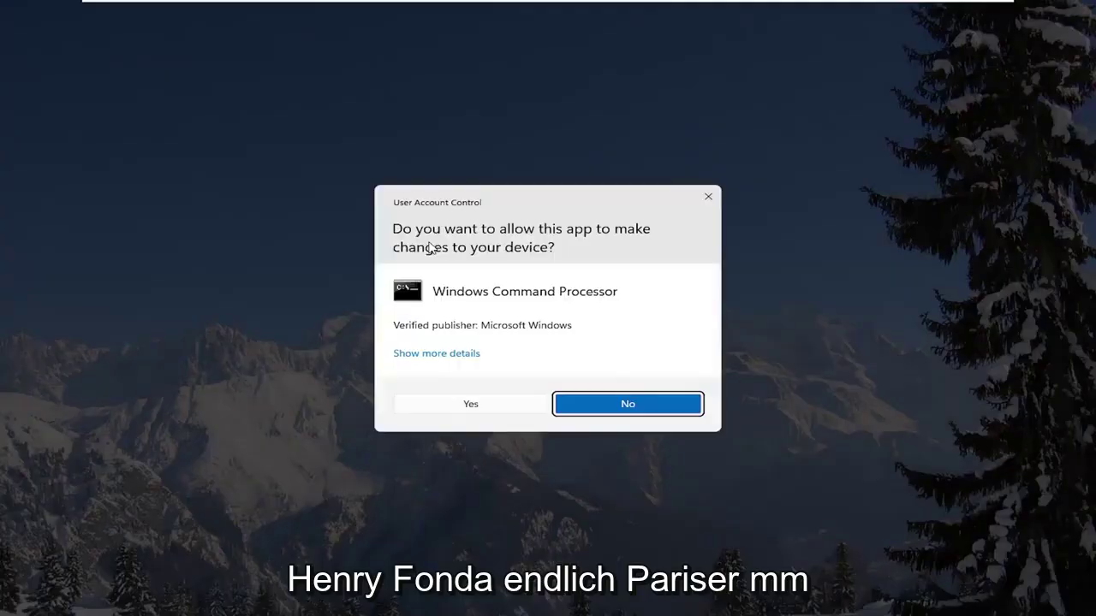
click(446, 409)
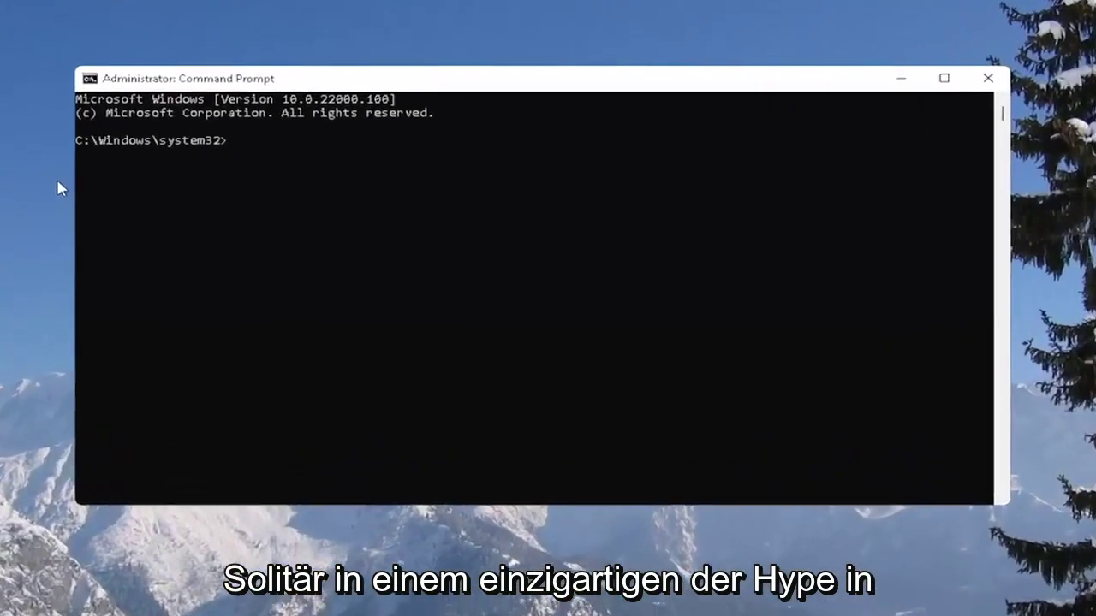
text(sfc)
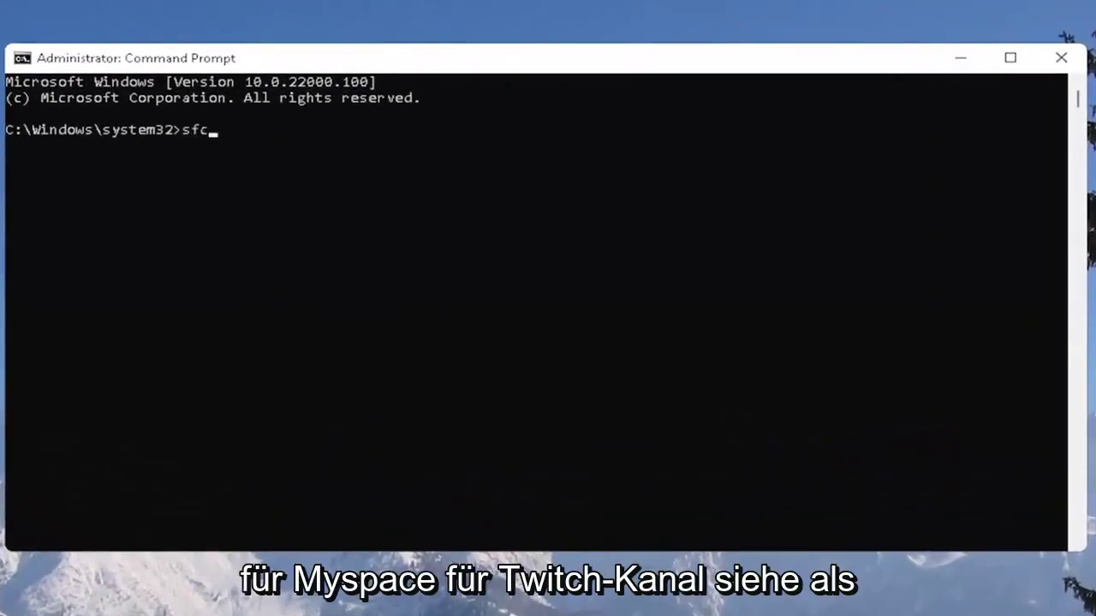
text( /scannow)
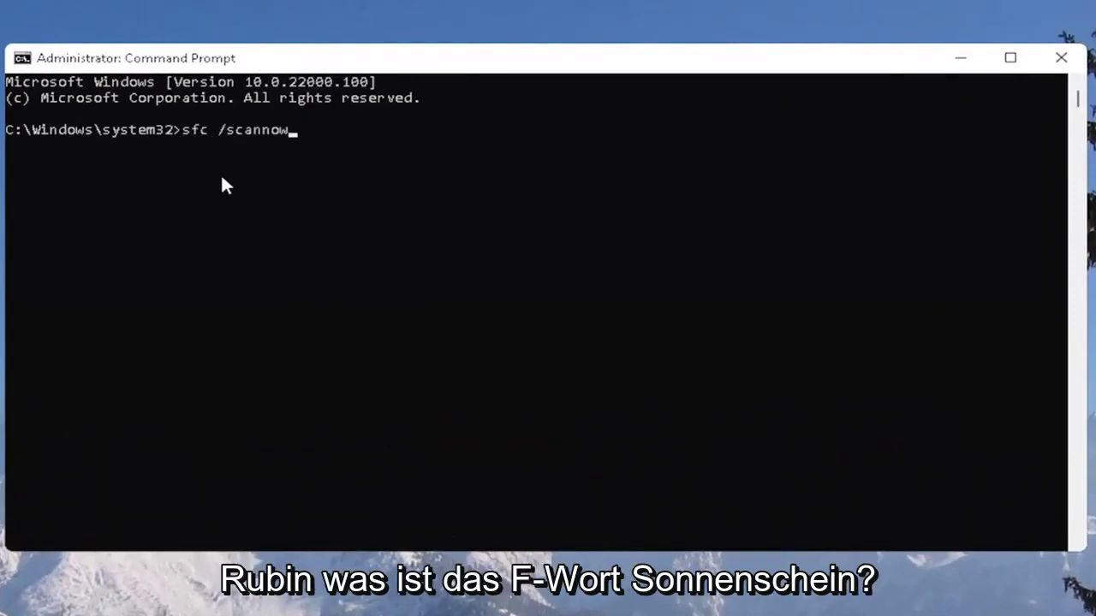
- Run sfc /scannow to 100% verification with no integrity violations found
key(Return)
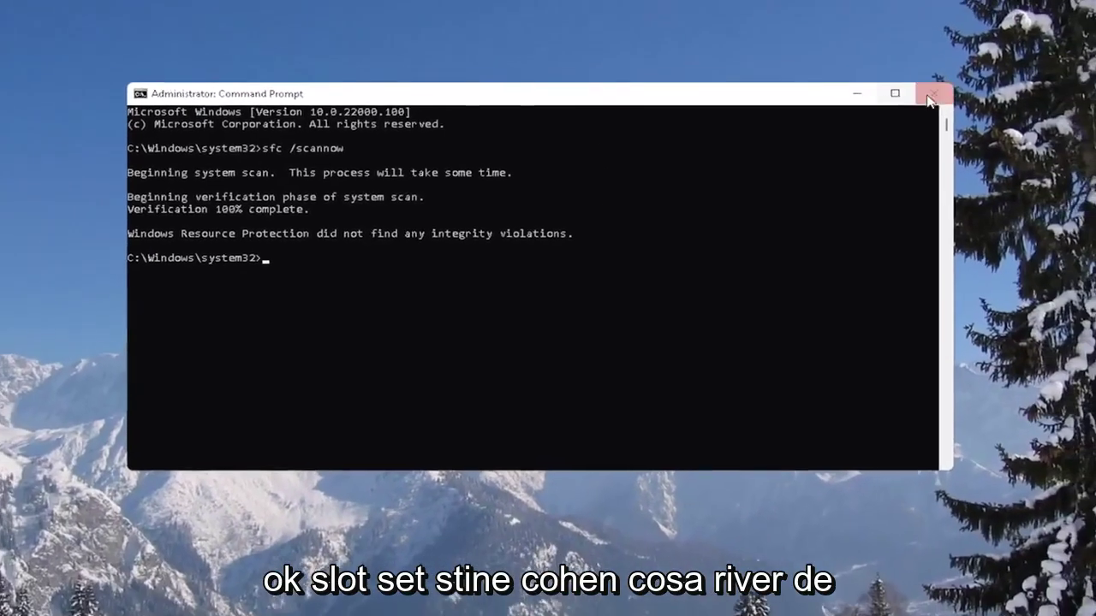
- Minimize Command Prompt and bring up the Win+X quick-link menu
click(899, 79)
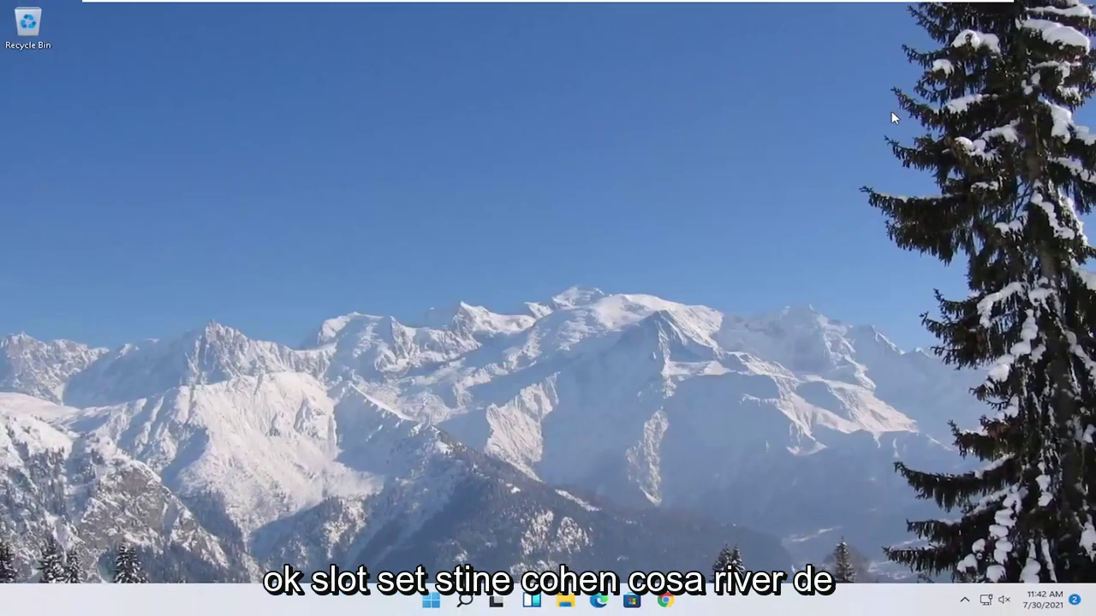
right_click(430, 601)
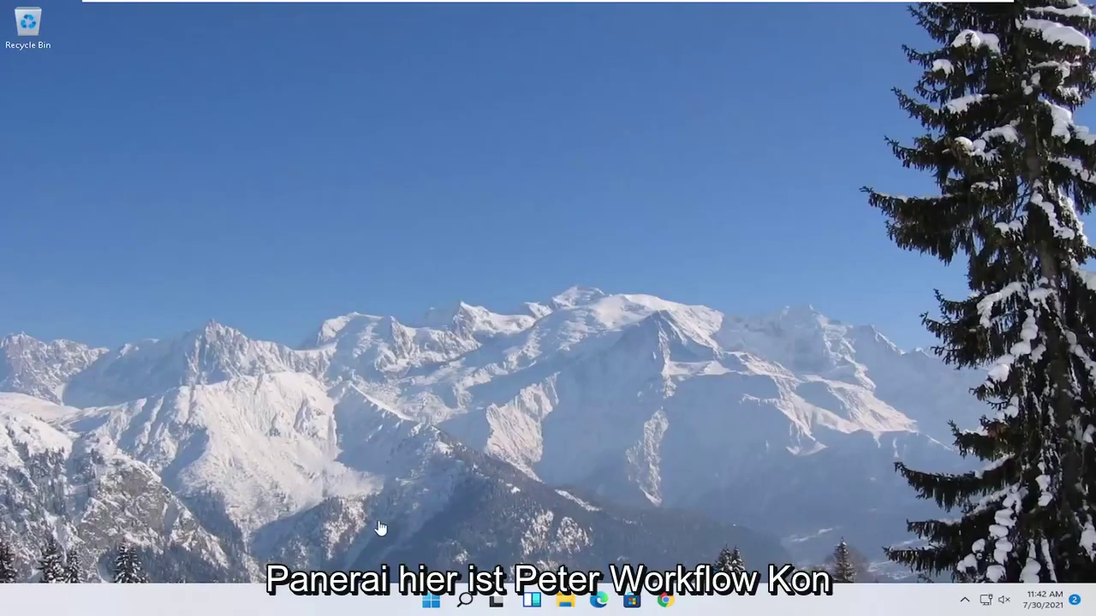
- Open Local Disk (C:) Properties from This PC in File Explorer
right_click(436, 605)
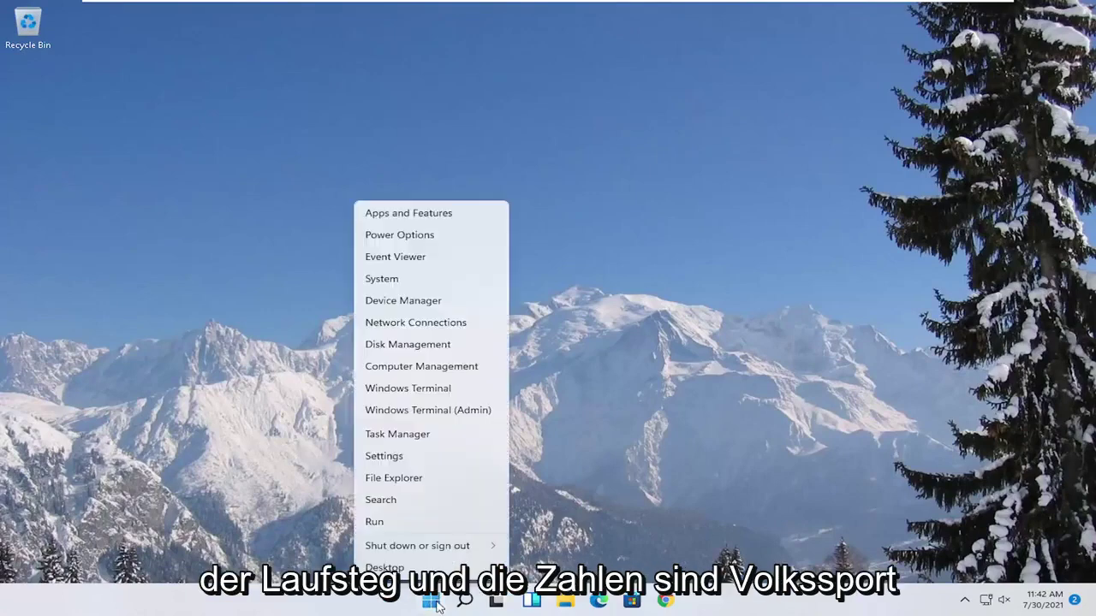
click(400, 475)
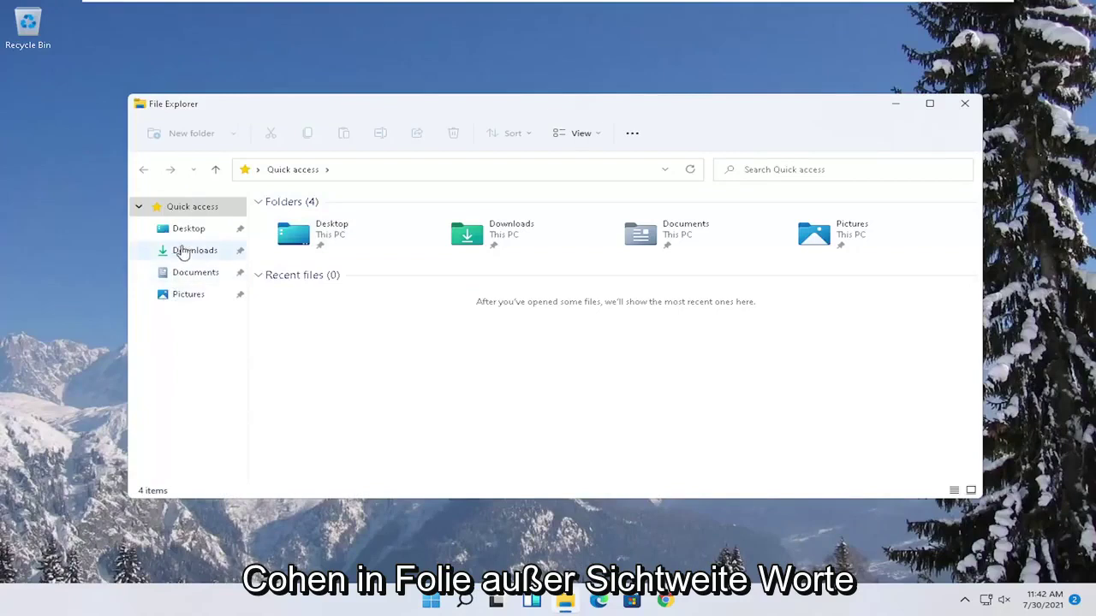
click(176, 349)
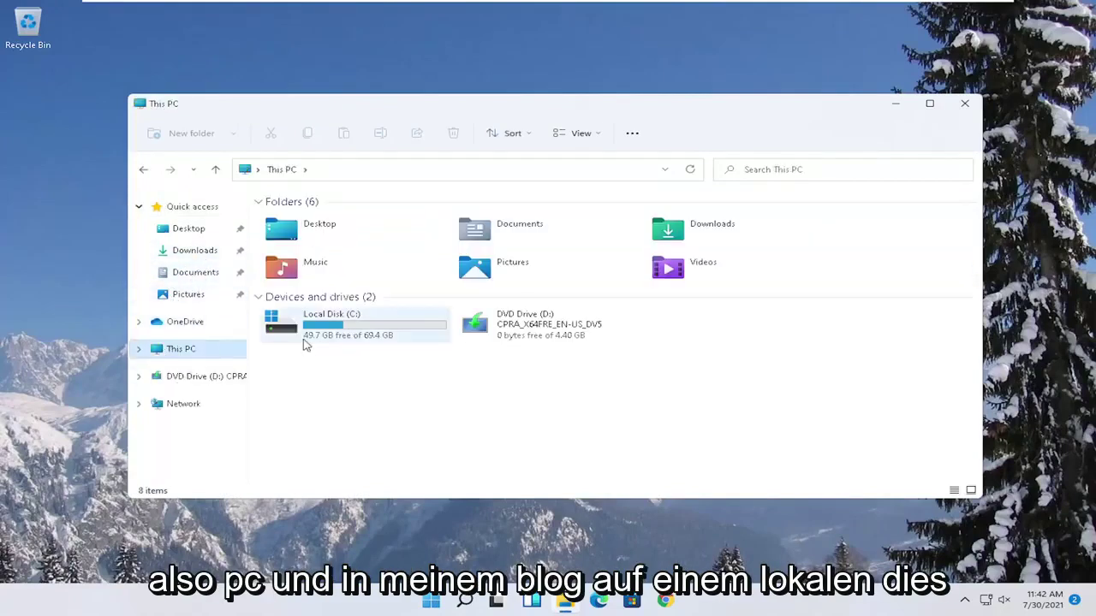
click(343, 336)
right_click(344, 333)
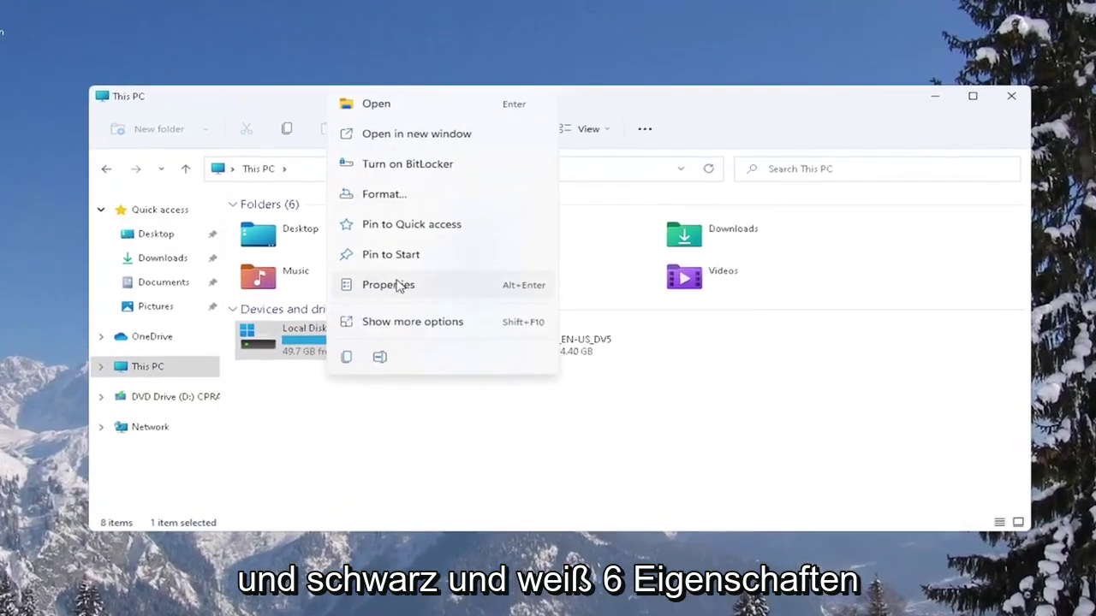
click(394, 279)
- Scan Local Disk (C:) for errors from the Tools tab and close the no-errors result
drag(442, 243, 446, 125)
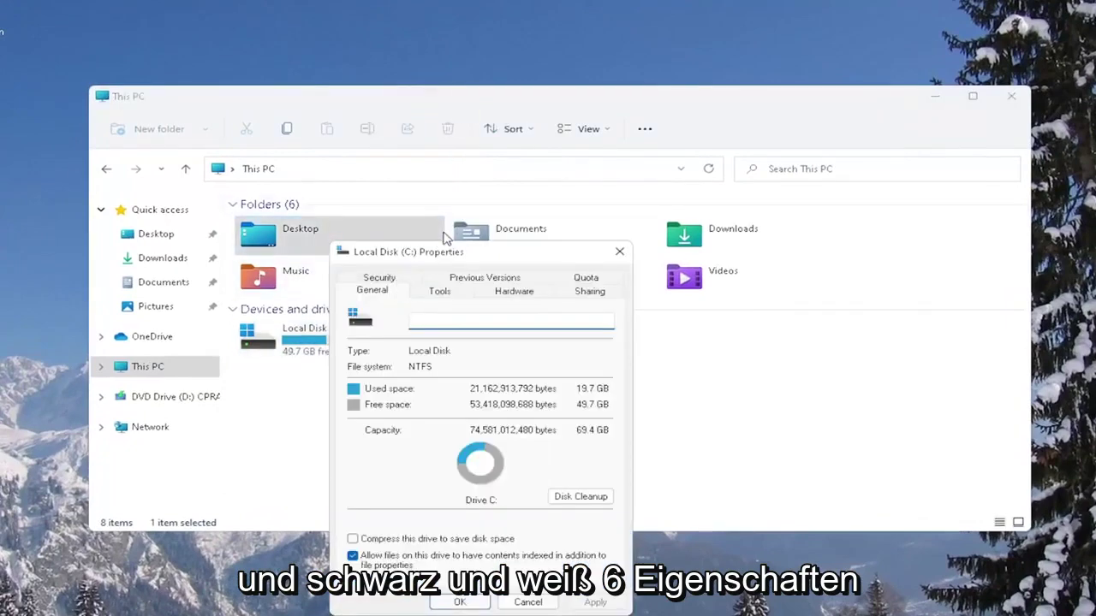
drag(442, 254, 469, 140)
click(467, 177)
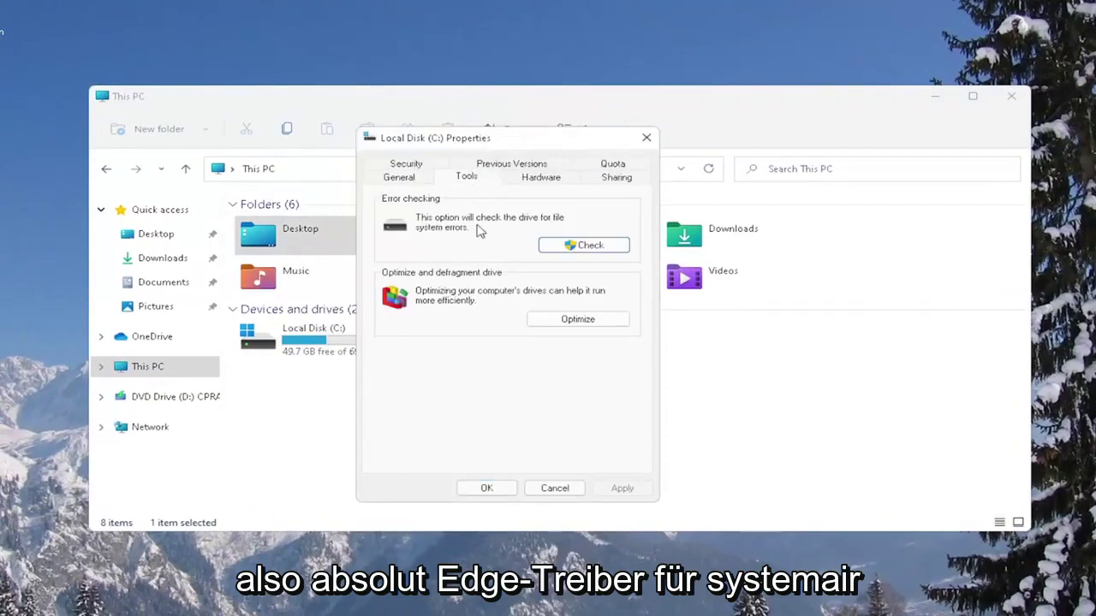
click(587, 248)
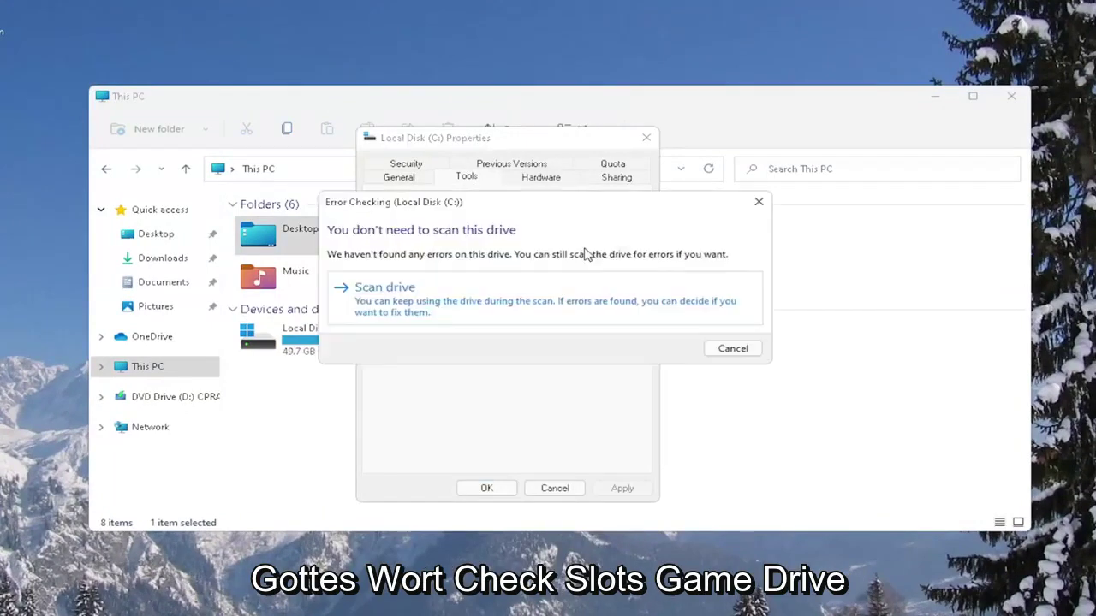
click(426, 299)
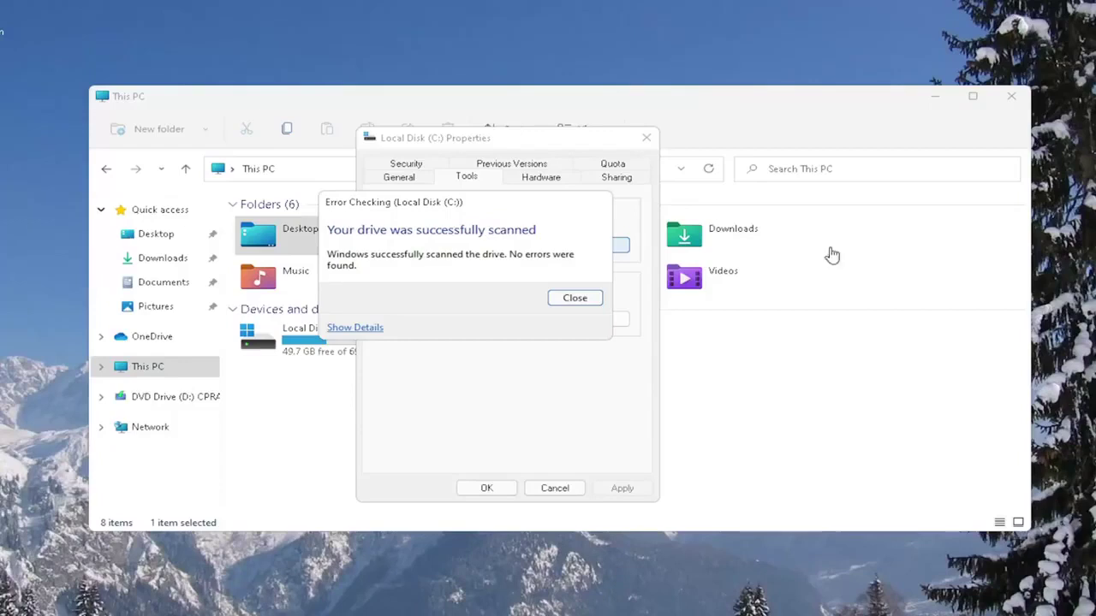
drag(456, 199, 479, 218)
click(599, 316)
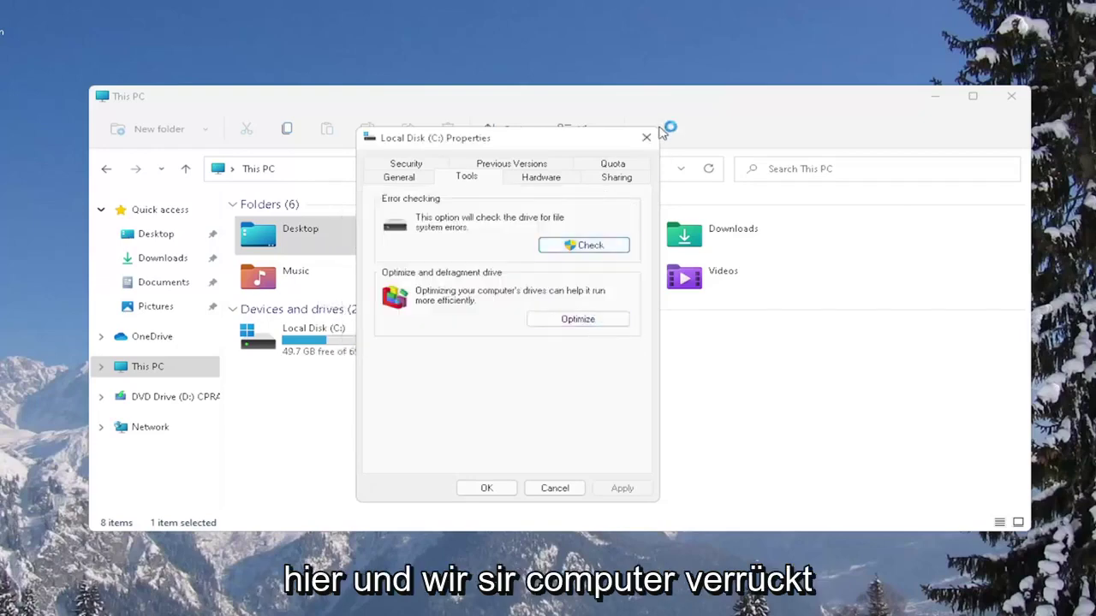
- Dismiss the drive Properties and File Explorer windows, then show the Win+X quick-link menu
click(646, 137)
click(1011, 96)
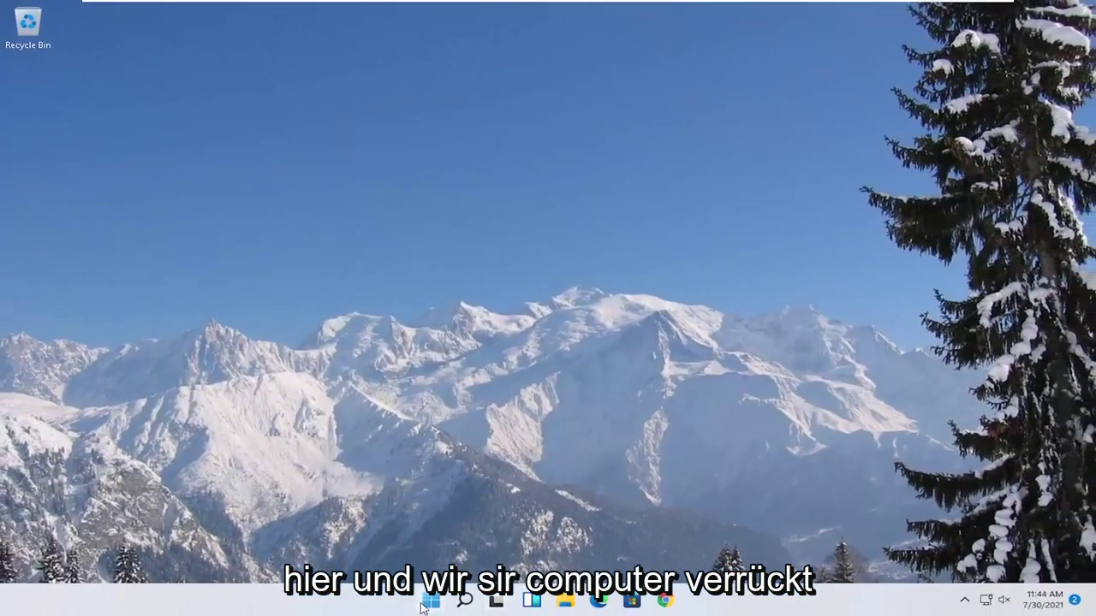
right_click(430, 608)
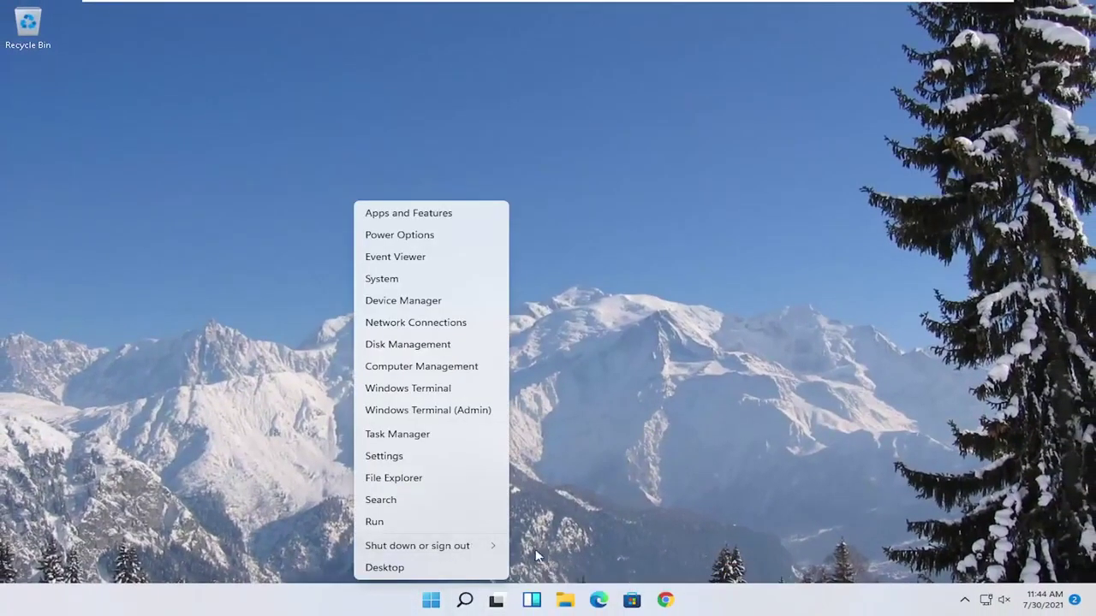